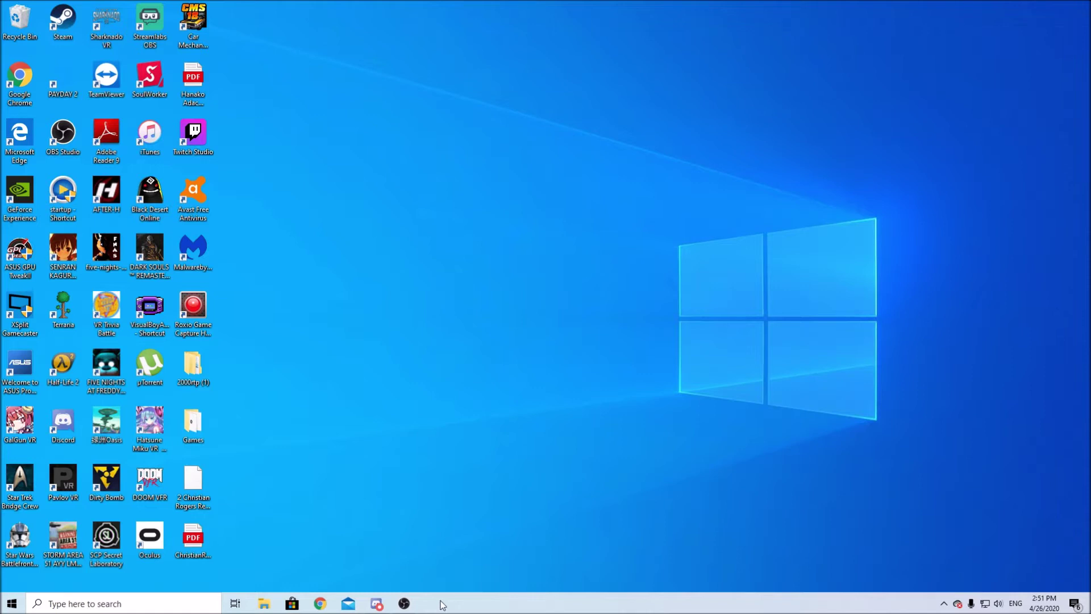
Step: Open Control Panel via search, review the printers including ECOSYS M6526cidn in Devices and Printers, then close it
{"action": "left_click", "coordinate": [179, 606]}
{"action": "type", "text": "control"}
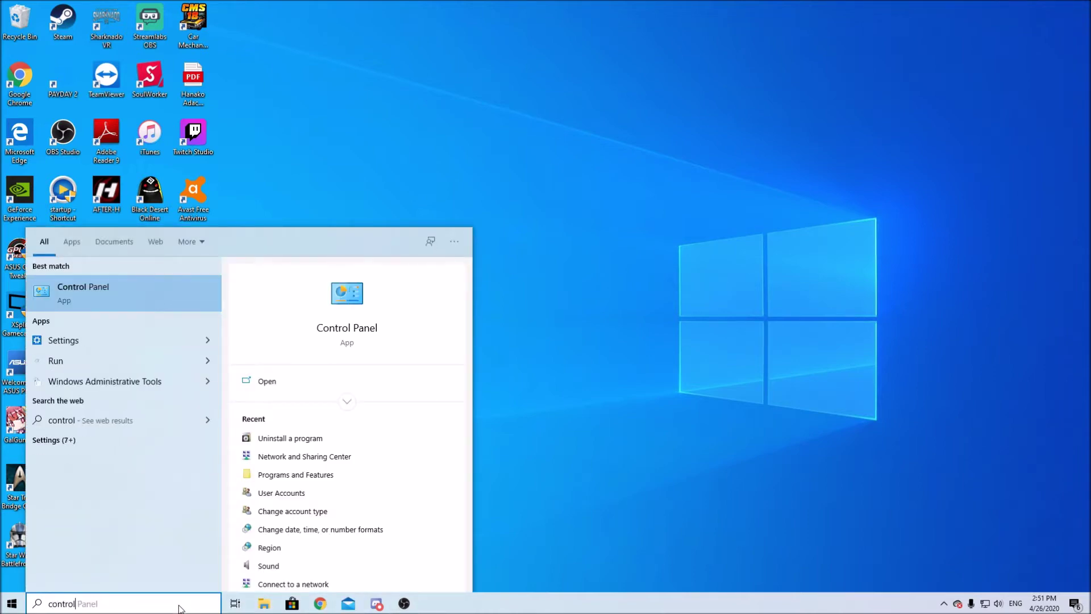
{"action": "key", "text": "Return"}
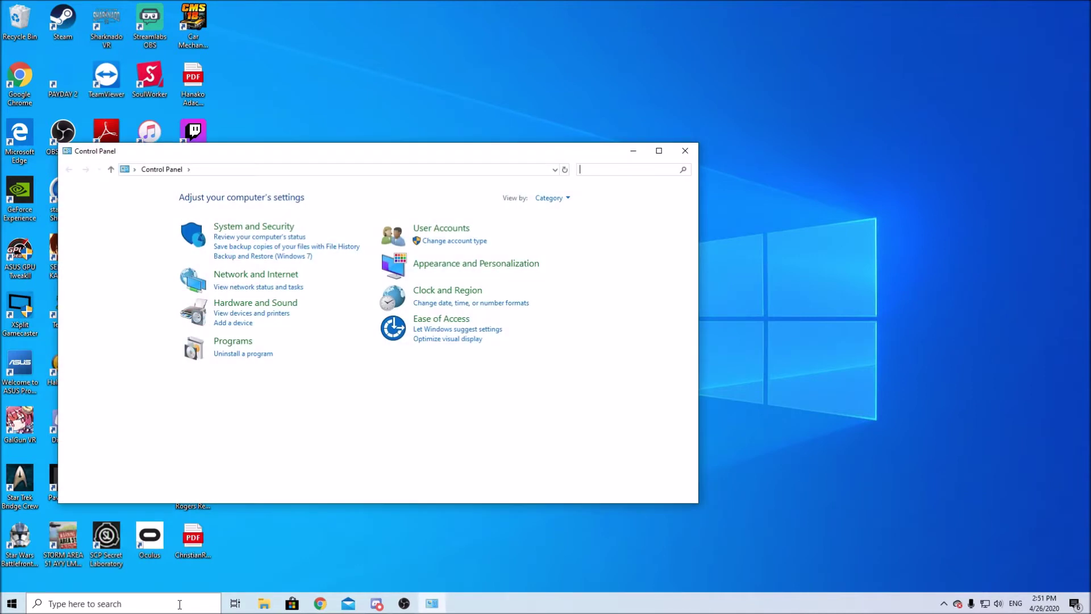
{"action": "left_click", "coordinate": [263, 316]}
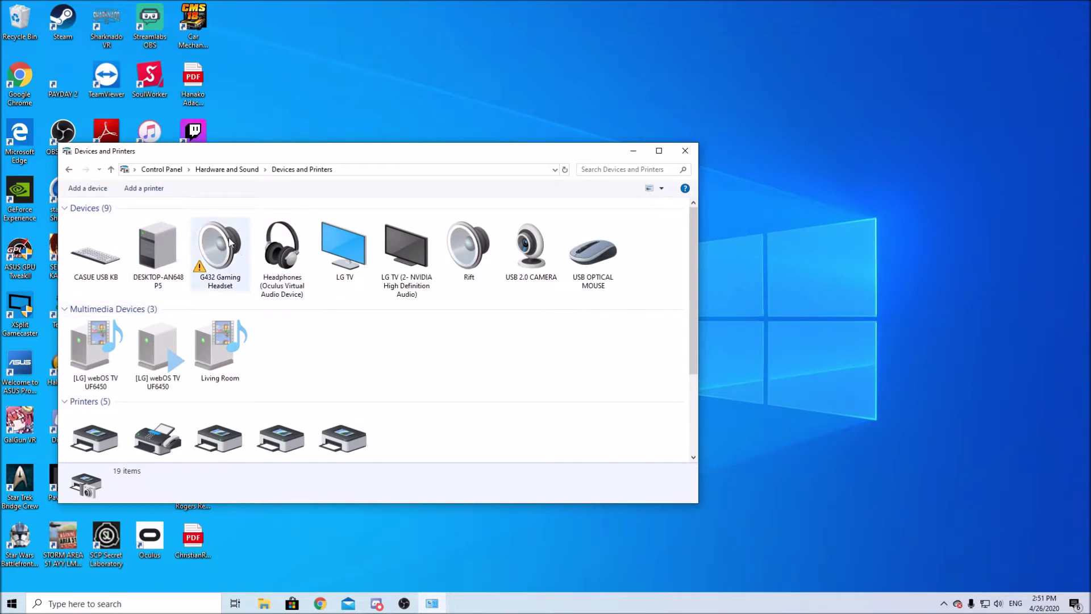
{"action": "scroll", "coordinate": [421, 357], "scroll_direction": "down", "scroll_amount": 2}
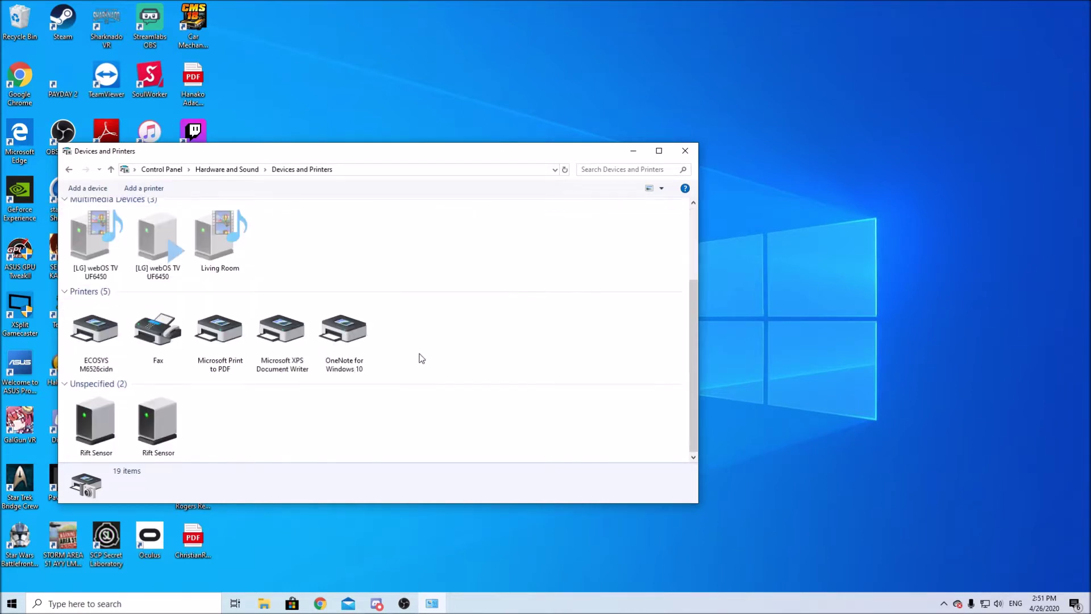
{"action": "scroll", "coordinate": [422, 358], "scroll_direction": "up", "scroll_amount": 3}
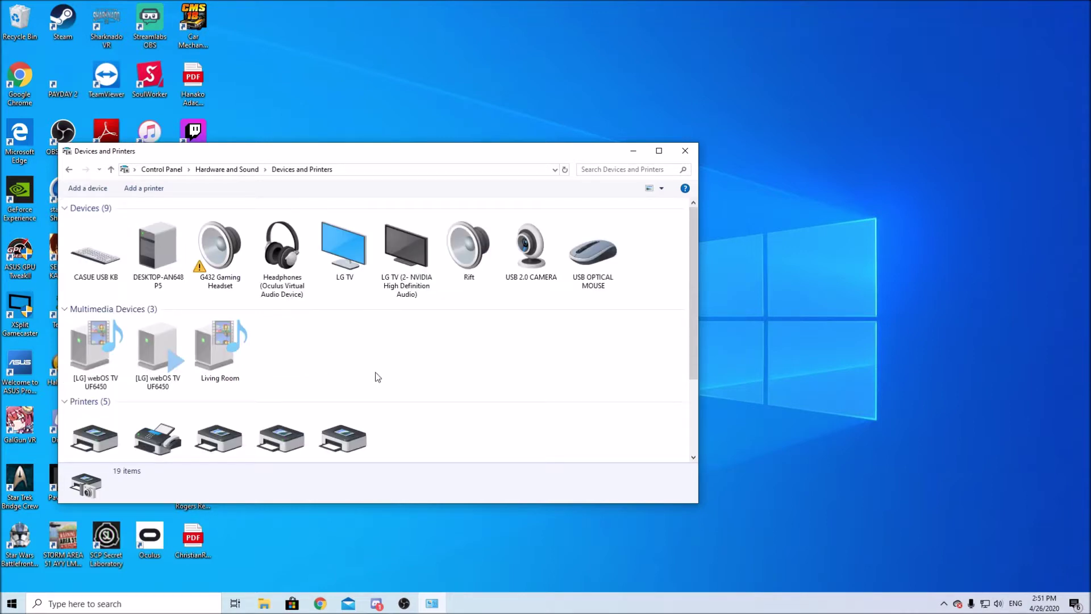
{"action": "scroll", "coordinate": [415, 373], "scroll_direction": "down", "scroll_amount": 3}
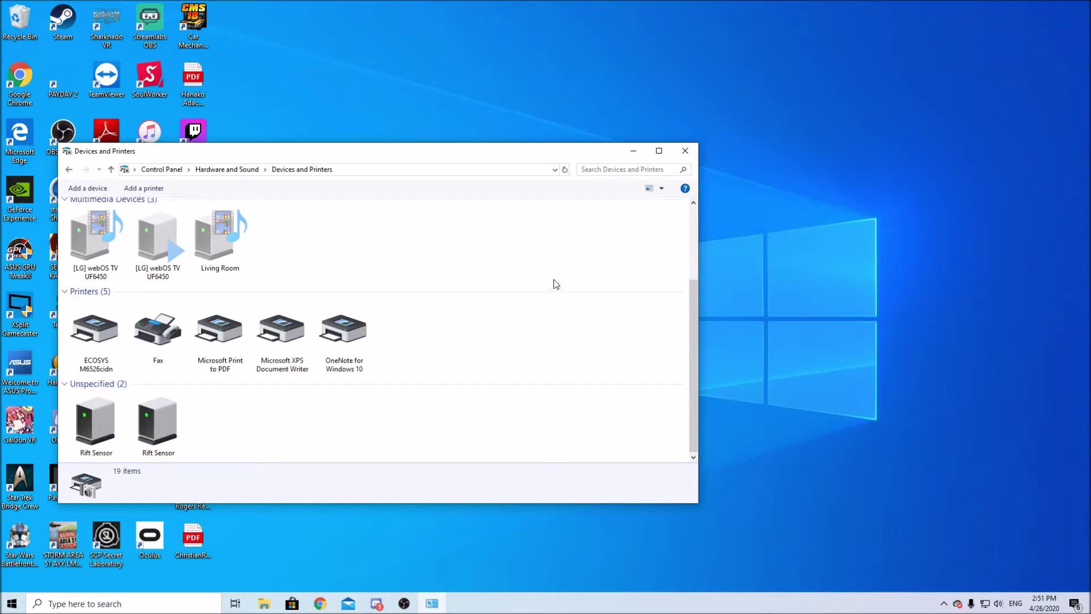
{"action": "left_click", "coordinate": [686, 151]}
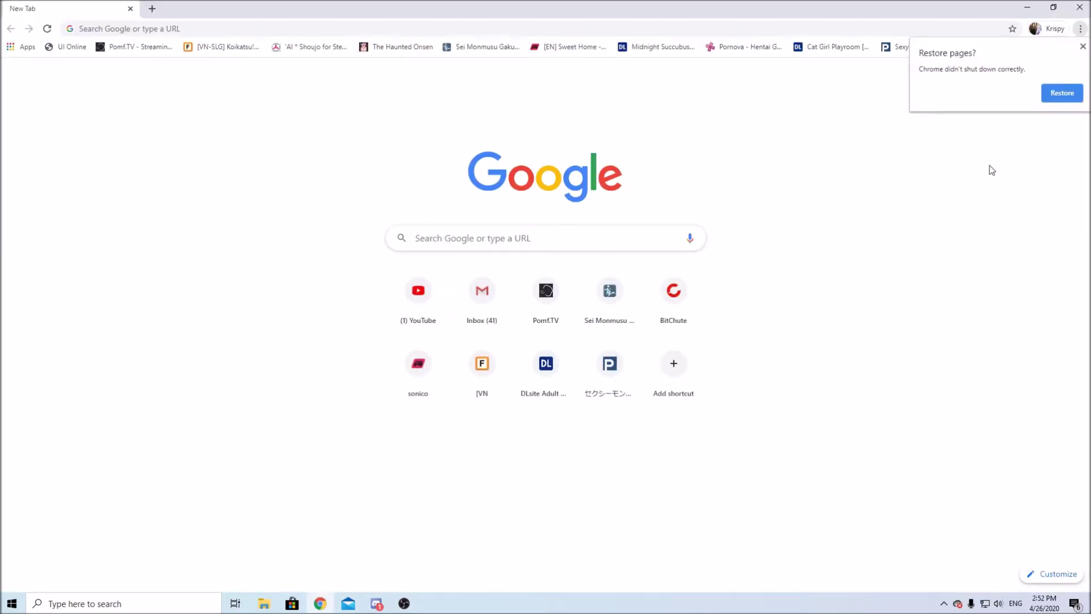
Step: Dismiss Chrome's restore-pages prompt and start a Google search for Kyocera drivers
{"action": "left_click", "coordinate": [1081, 48]}
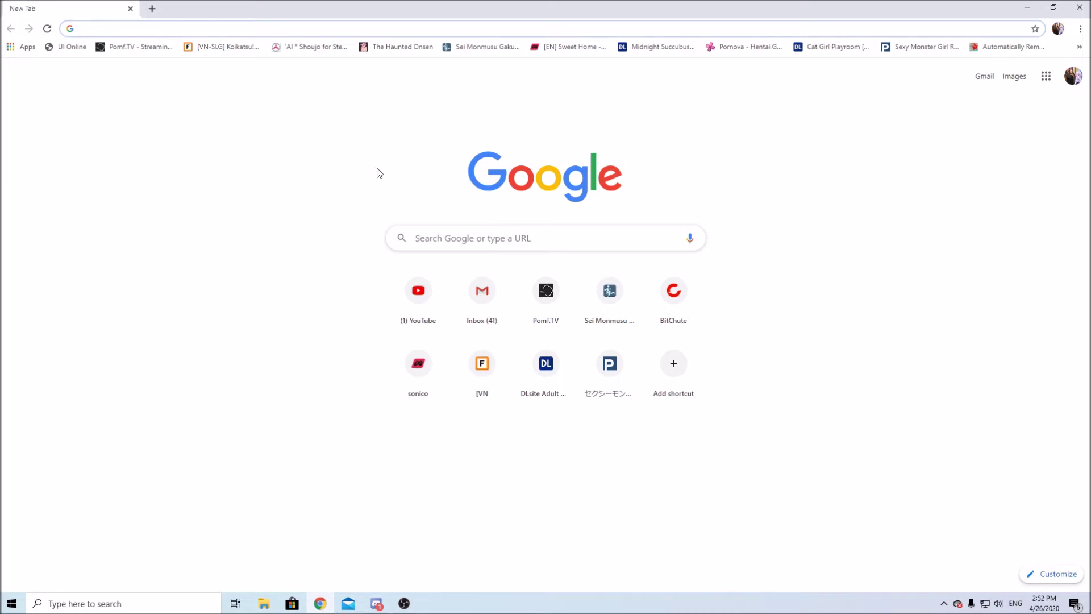
{"action": "left_click", "coordinate": [455, 234]}
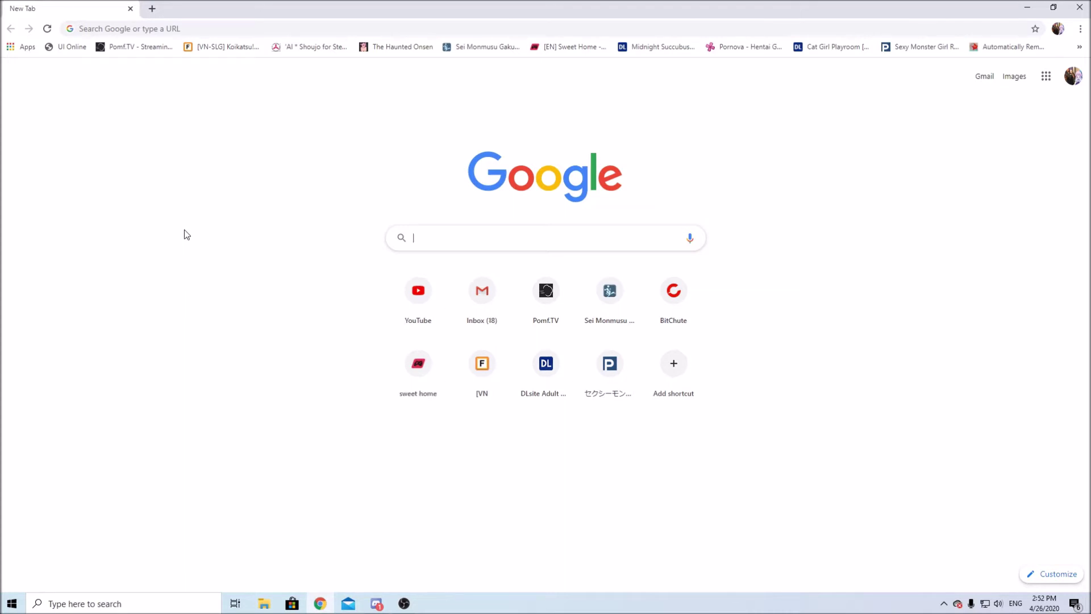
{"action": "type", "text": "K"}
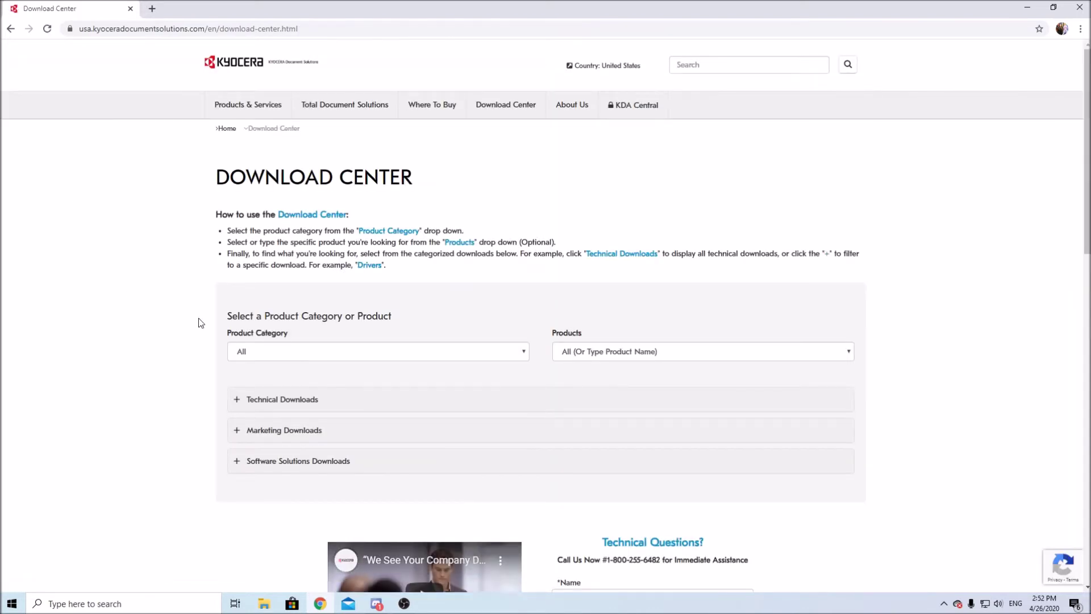
Step: Choose A4 MFPs and ECOSYS M6526cidn in the Download Center and list its technical downloads
{"action": "left_click", "coordinate": [517, 352]}
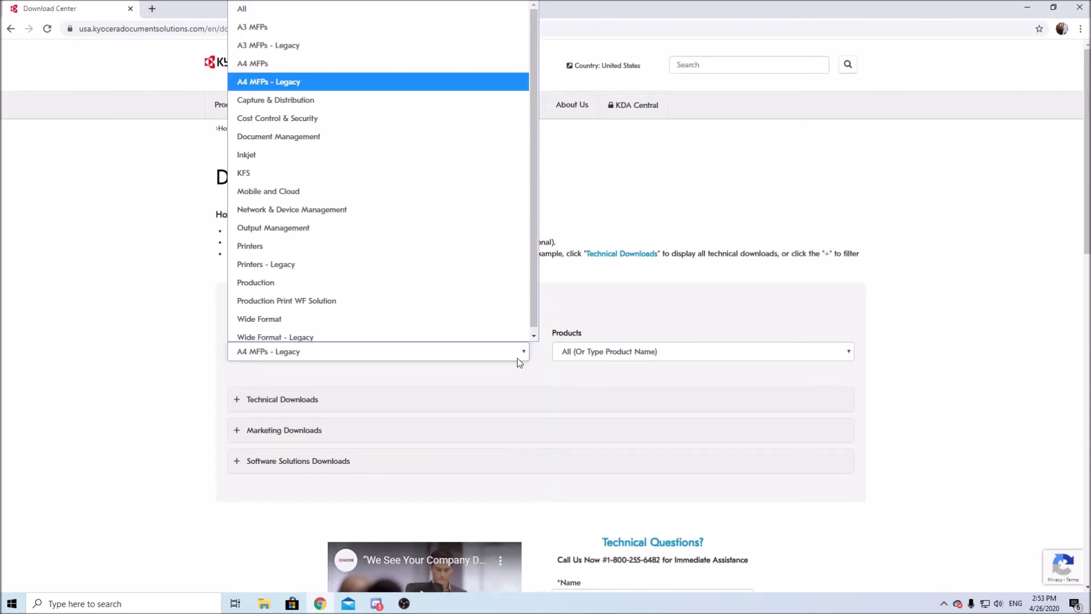
{"action": "left_click", "coordinate": [358, 68]}
{"action": "left_click", "coordinate": [632, 350]}
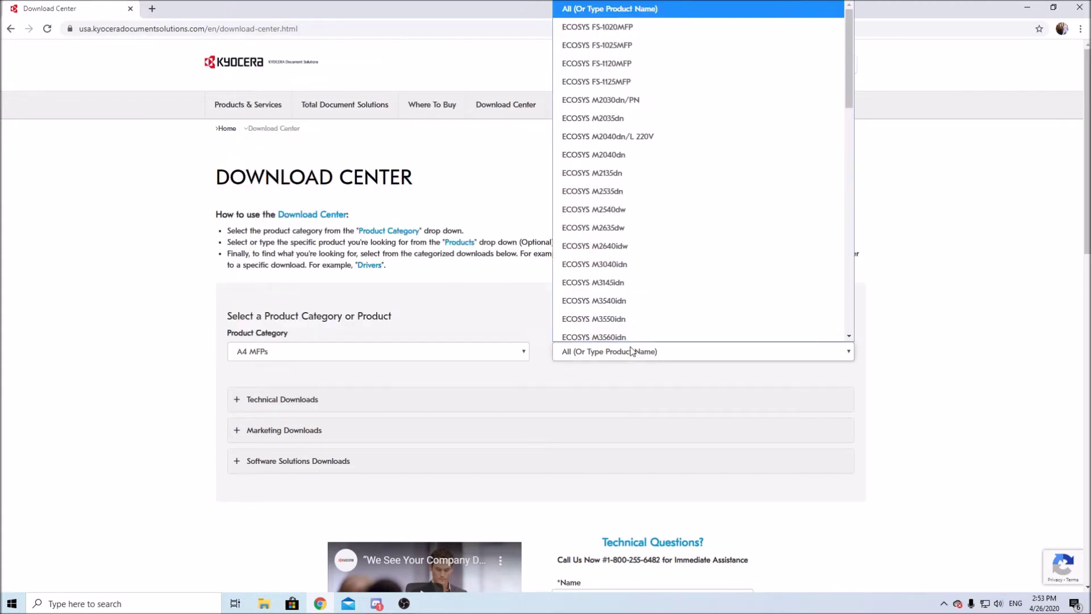
{"action": "scroll", "coordinate": [650, 281], "scroll_direction": "down", "scroll_amount": 4}
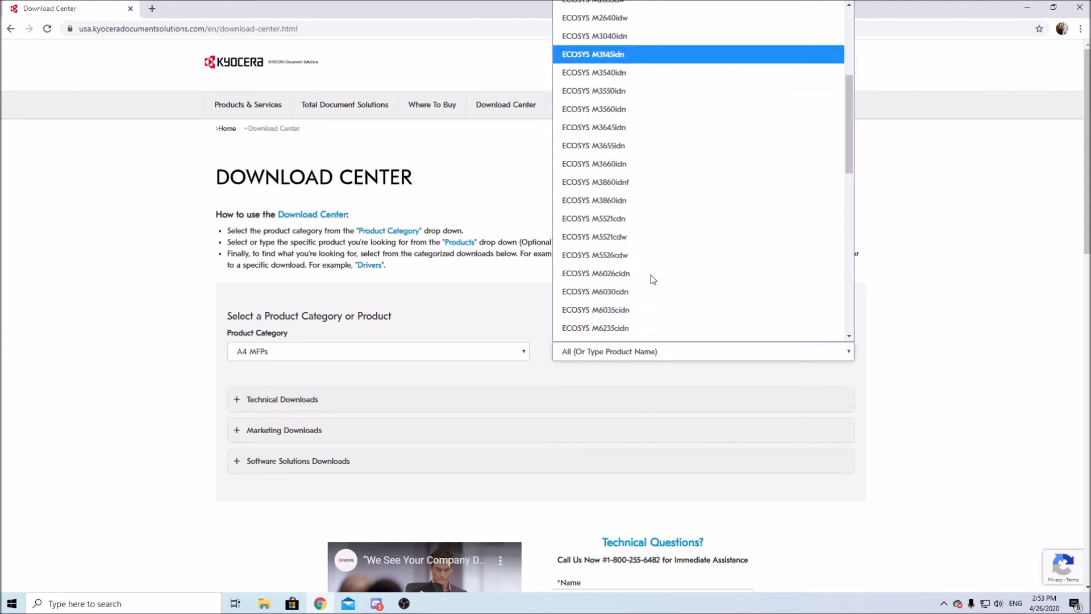
{"action": "scroll", "coordinate": [651, 278], "scroll_direction": "down", "scroll_amount": 2}
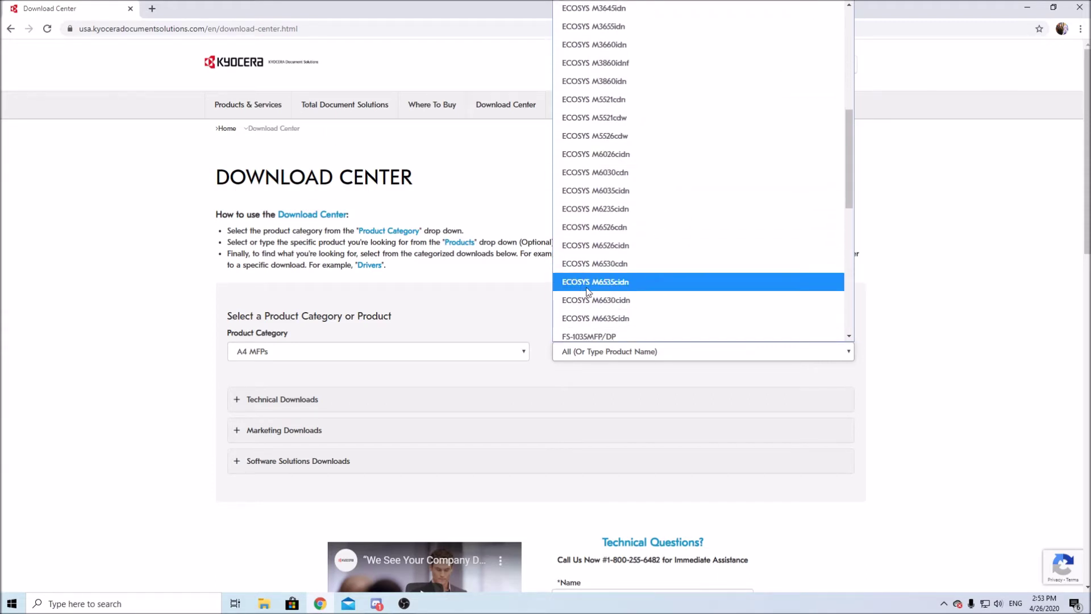
{"action": "left_click", "coordinate": [607, 247]}
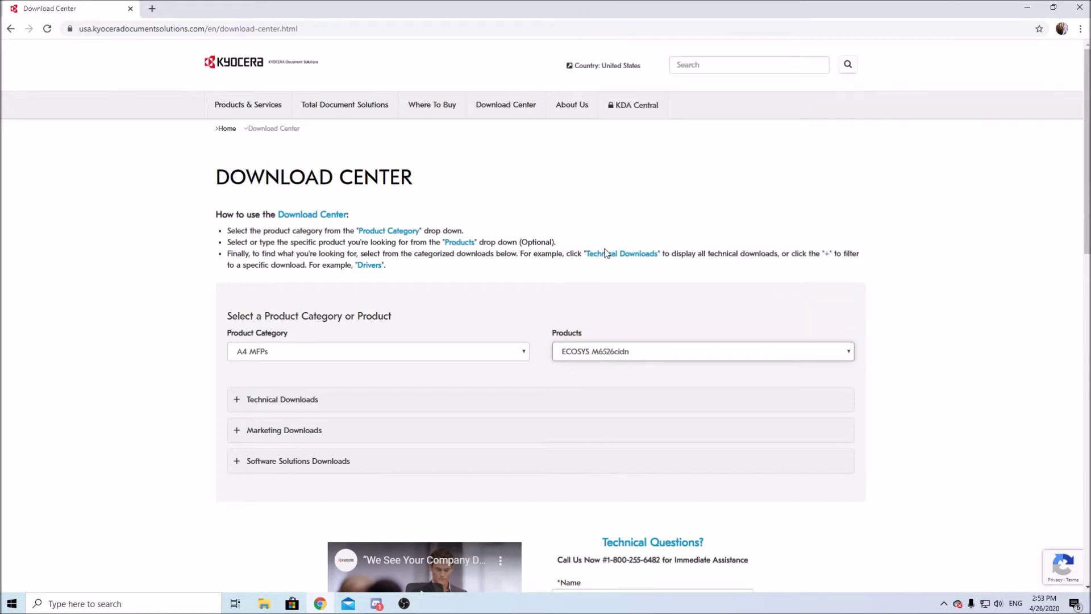
{"action": "left_click", "coordinate": [287, 403]}
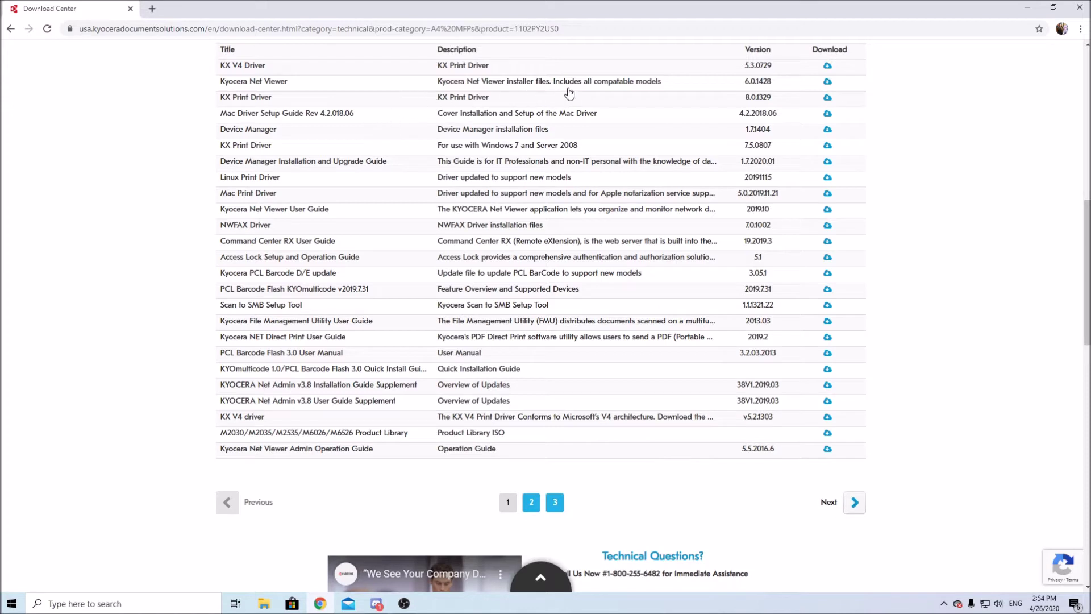
Step: Download KX Print Driver 8.0.1329 as KX801329.zip and bring up the download's options
{"action": "left_click", "coordinate": [817, 100]}
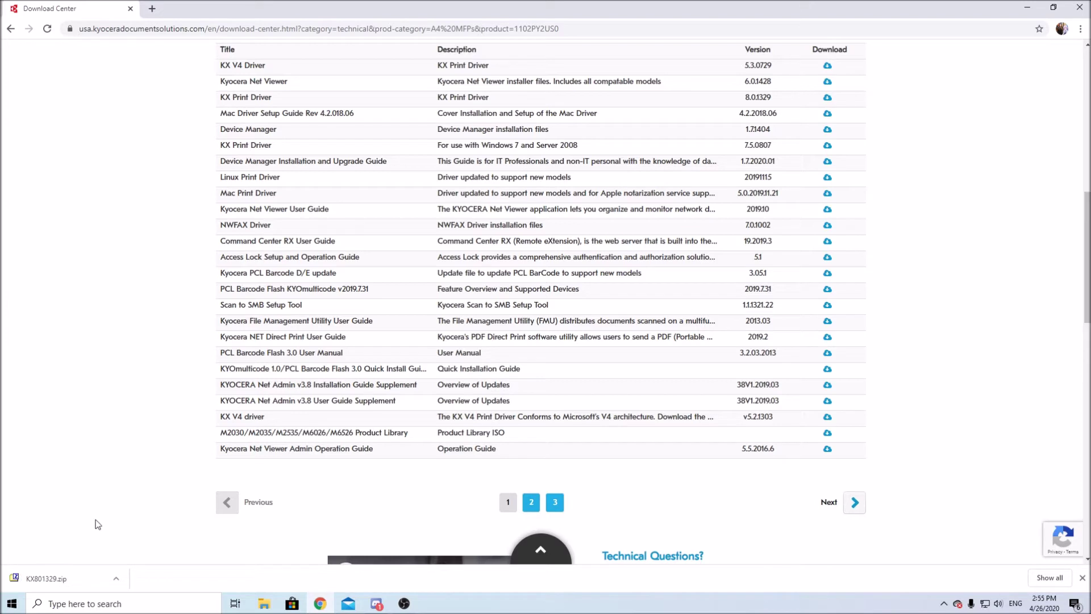
{"action": "left_click", "coordinate": [116, 581]}
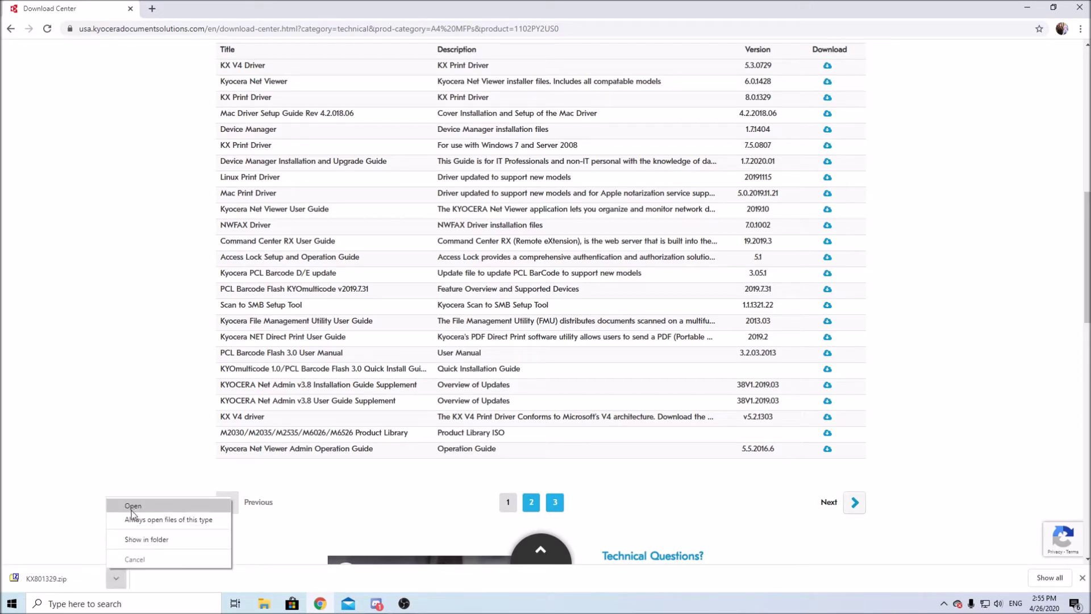
Step: Extract KX801329.zip into Downloads with 7-Zip Extract Here and open the KX801329 folder
{"action": "left_click", "coordinate": [144, 536]}
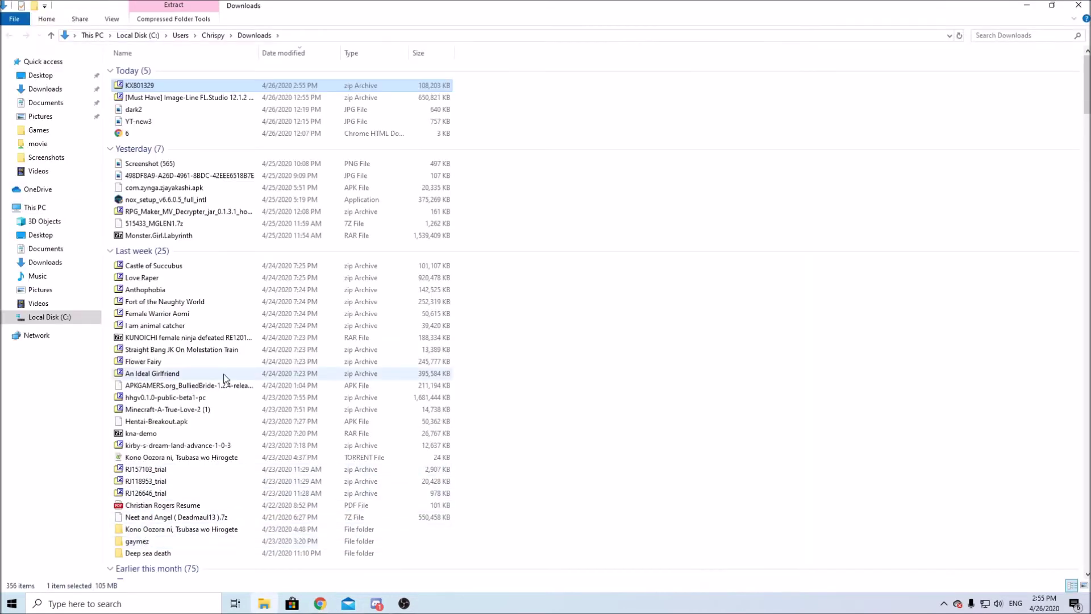
{"action": "right_click", "coordinate": [171, 87]}
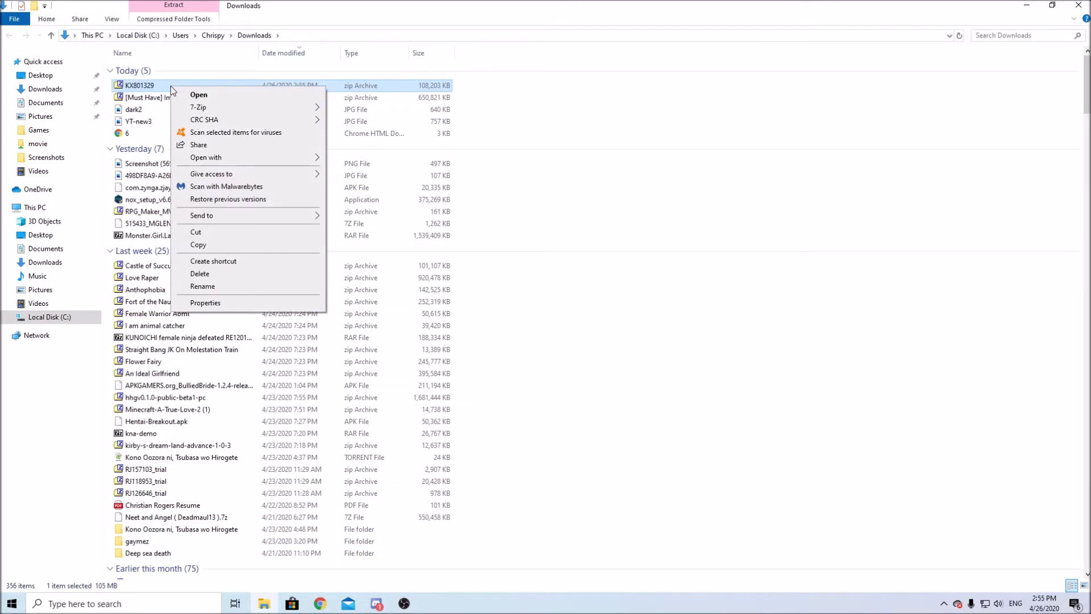
{"action": "mouse_move", "coordinate": [196, 108]}
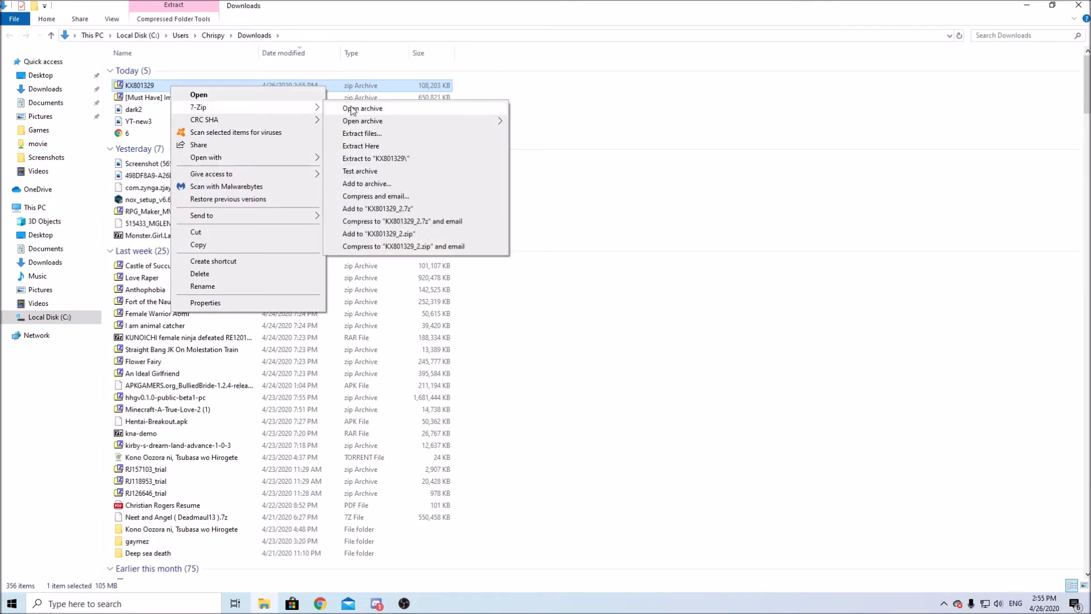
{"action": "left_click", "coordinate": [367, 146]}
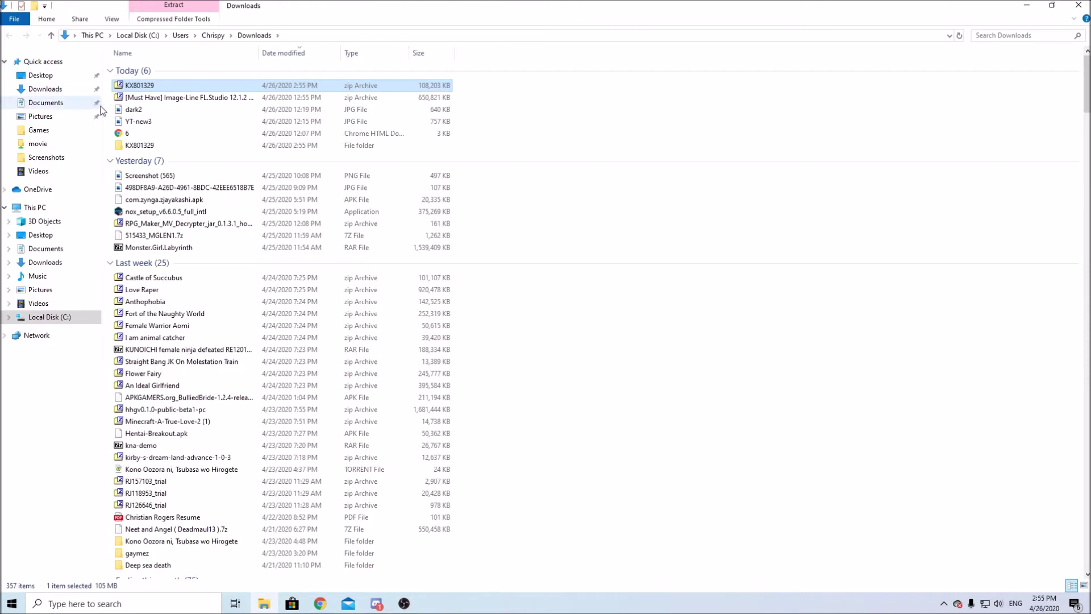
{"action": "double_click", "coordinate": [128, 145]}
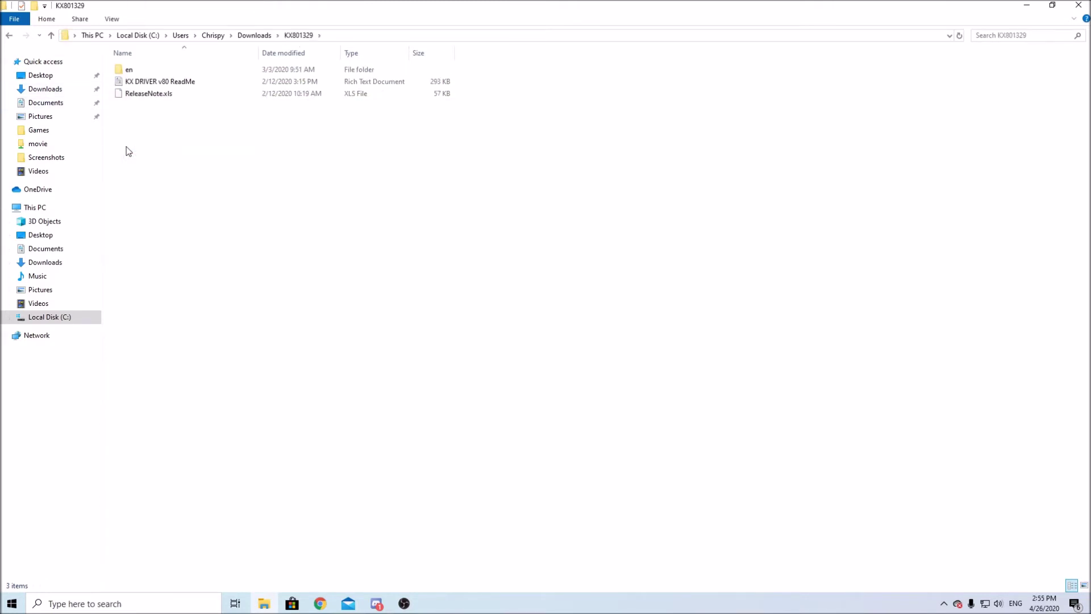
Step: Open the en folder inside the extracted KX801329 driver folder
{"action": "double_click", "coordinate": [134, 68]}
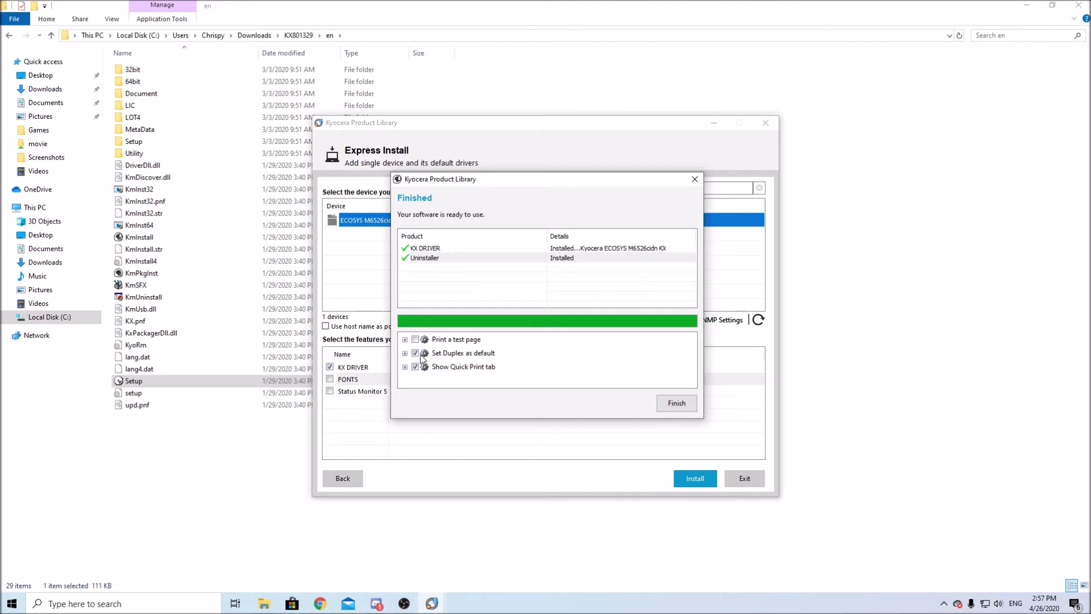
Step: Clear the duplex-default, Quick Print tab and one other option, then close the Finished summary
{"action": "left_click", "coordinate": [416, 353]}
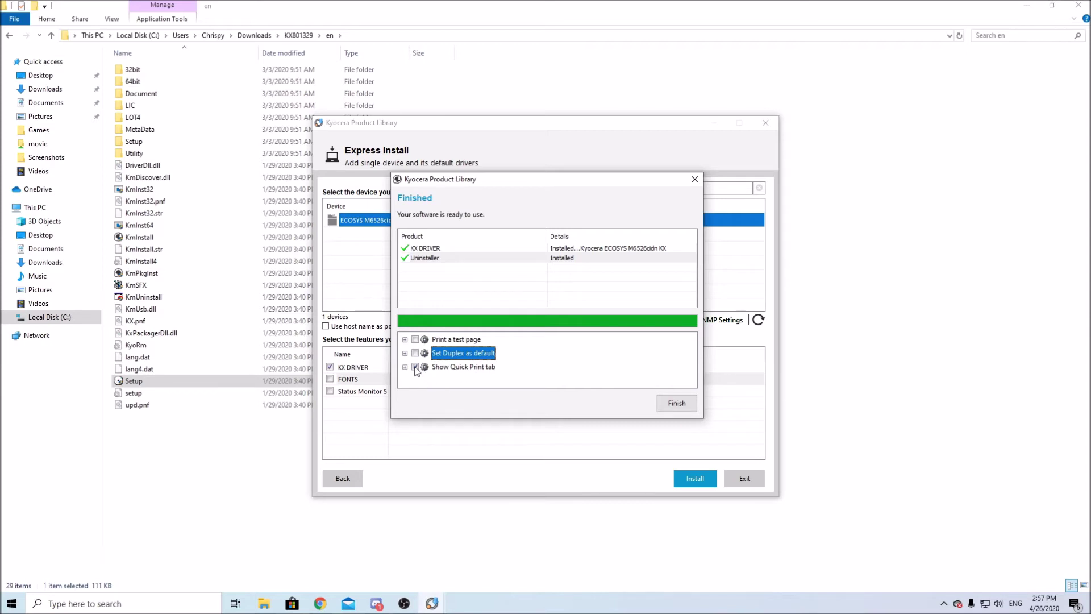
{"action": "left_click", "coordinate": [416, 367]}
{"action": "left_click", "coordinate": [416, 340]}
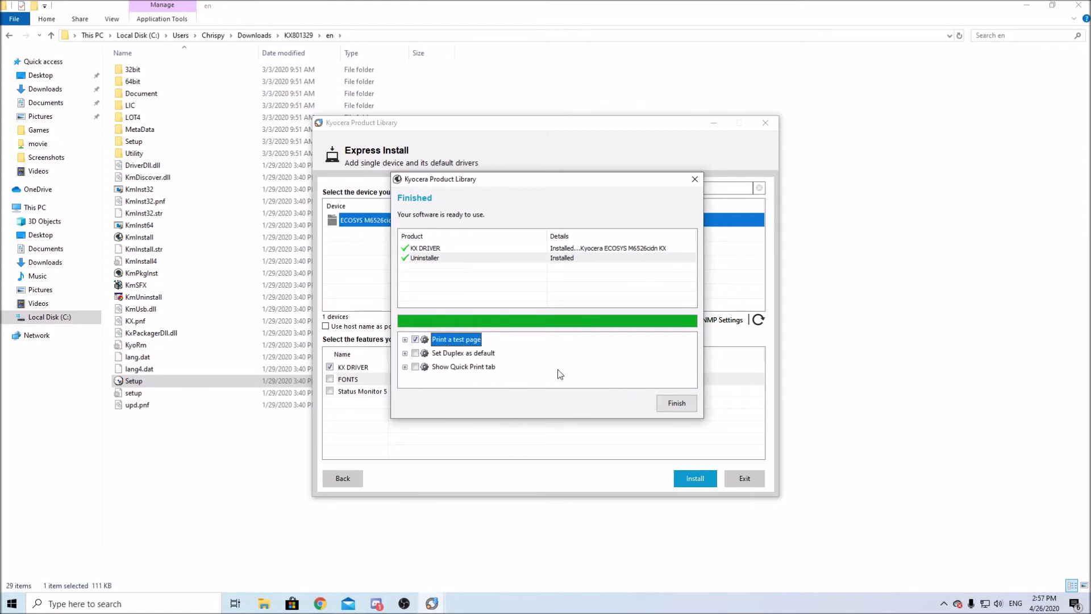
{"action": "left_click", "coordinate": [675, 405]}
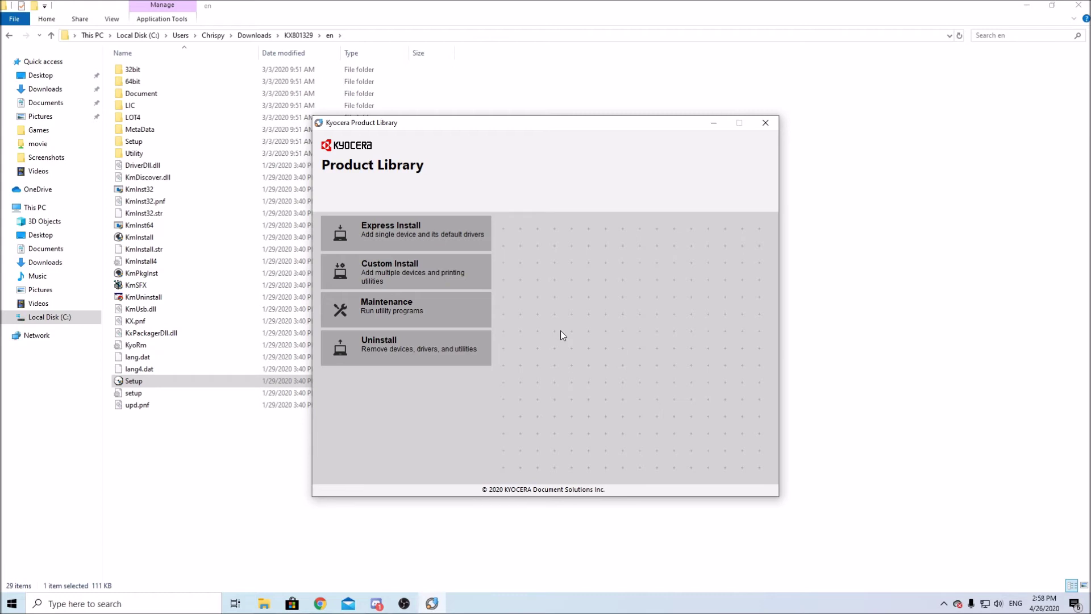
Step: Close Kyocera Product Library and confirm the exit prompt with Yes
{"action": "left_click", "coordinate": [774, 126]}
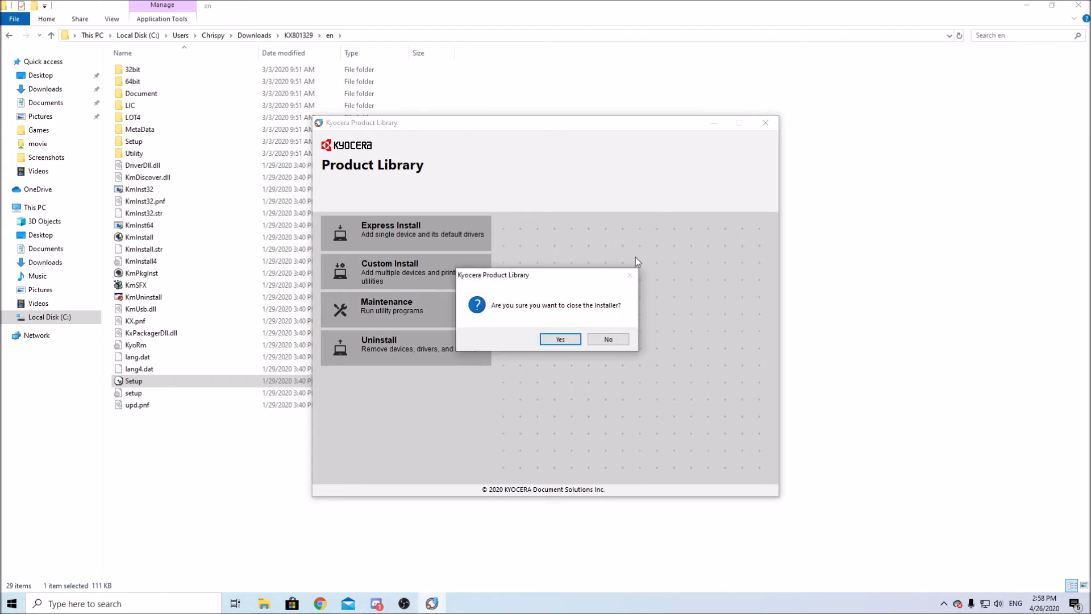
{"action": "left_click", "coordinate": [565, 340]}
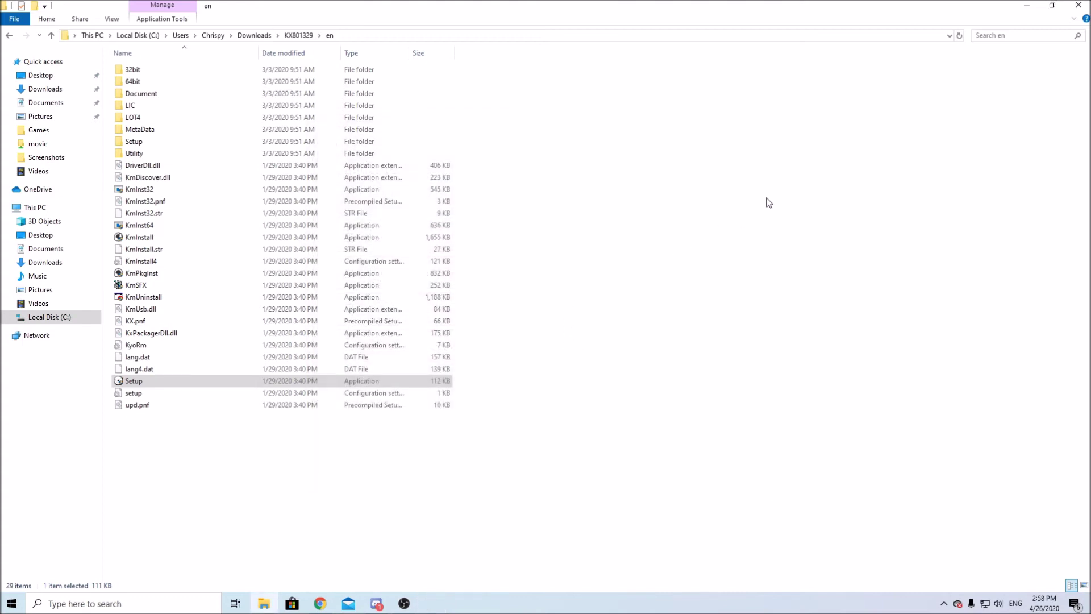
Step: Close the File Explorer window and return the Download Center page to its top
{"action": "left_click", "coordinate": [1080, 6]}
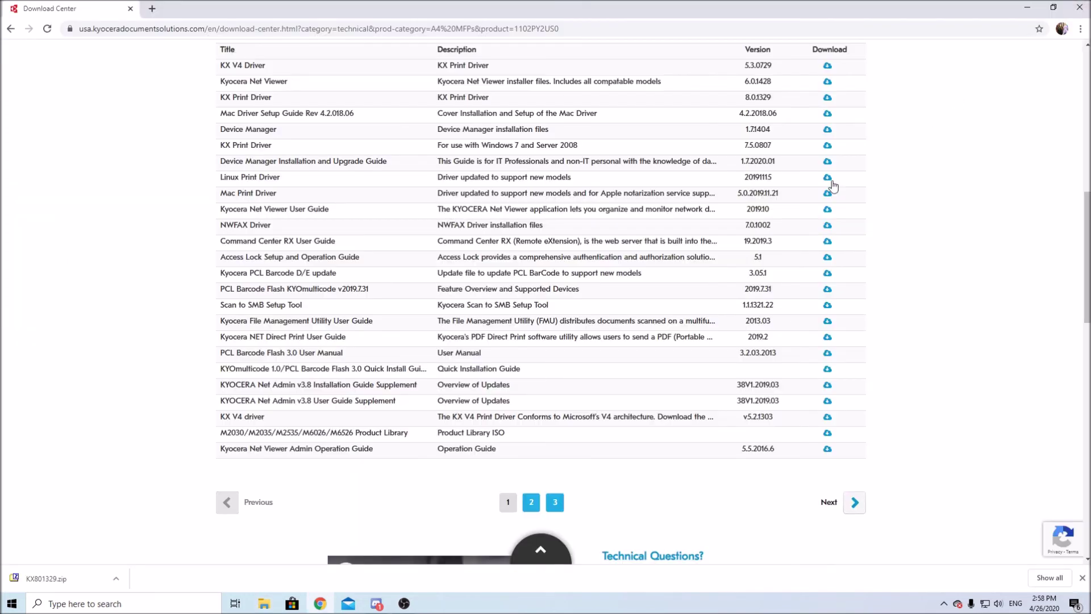
{"action": "scroll", "coordinate": [107, 307], "scroll_direction": "down", "scroll_amount": 2}
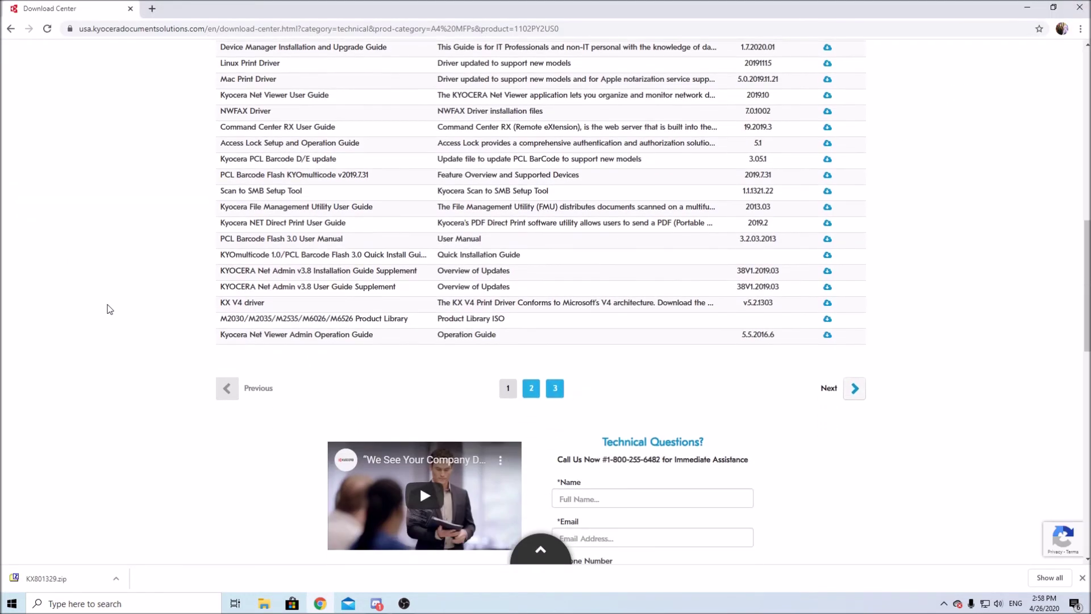
{"action": "scroll", "coordinate": [107, 307], "scroll_direction": "up", "scroll_amount": 5}
{"action": "scroll", "coordinate": [110, 310], "scroll_direction": "up", "scroll_amount": 7}
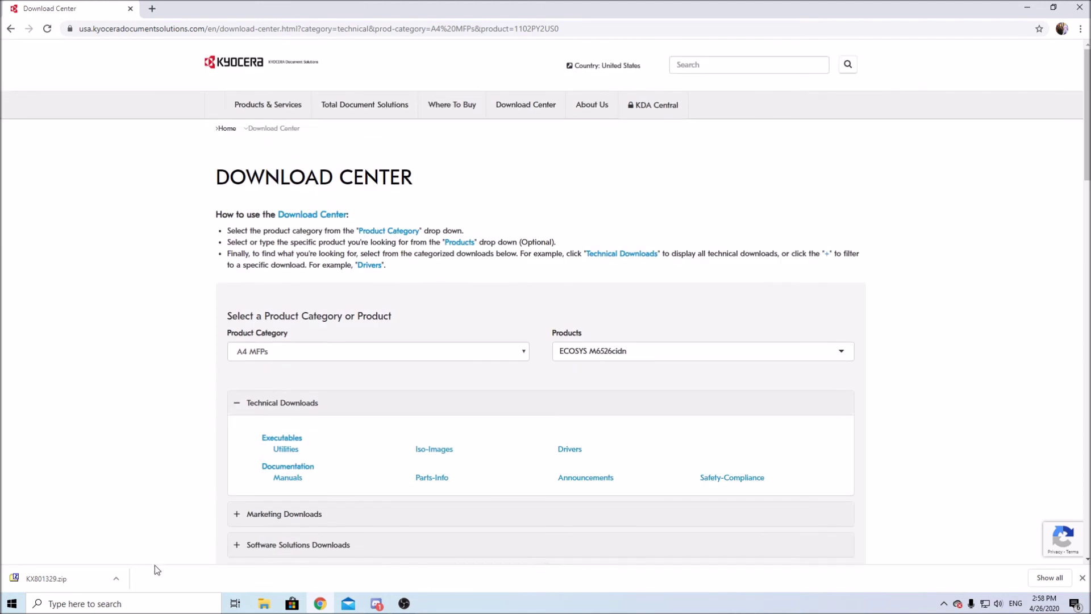
Step: Open Control Panel's Devices and Printers through Hardware and Sound
{"action": "left_click", "coordinate": [167, 602]}
{"action": "type", "text": "control"}
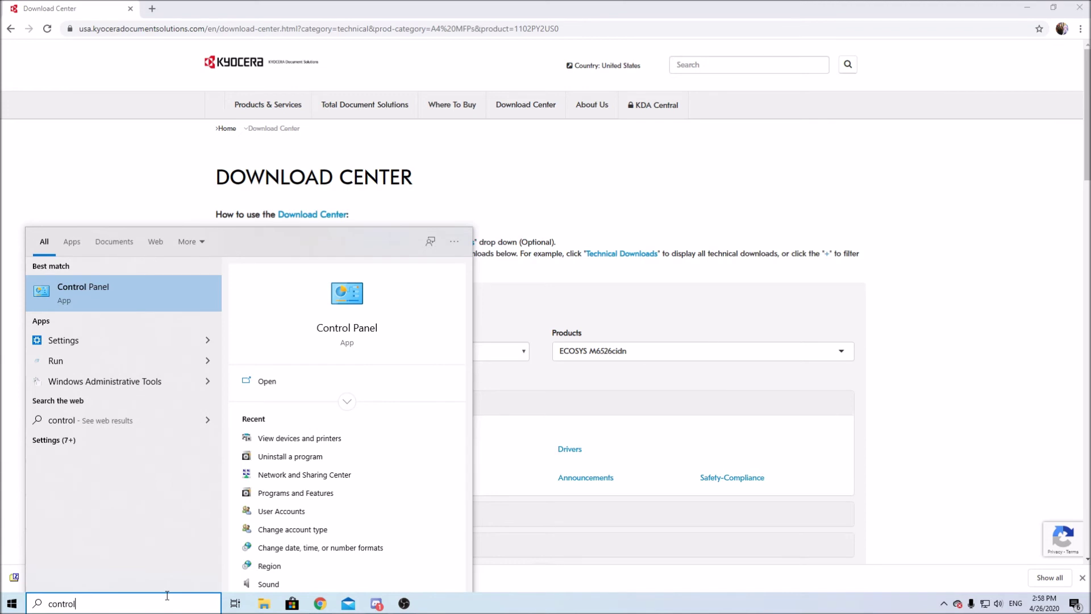
{"action": "key", "text": "Return"}
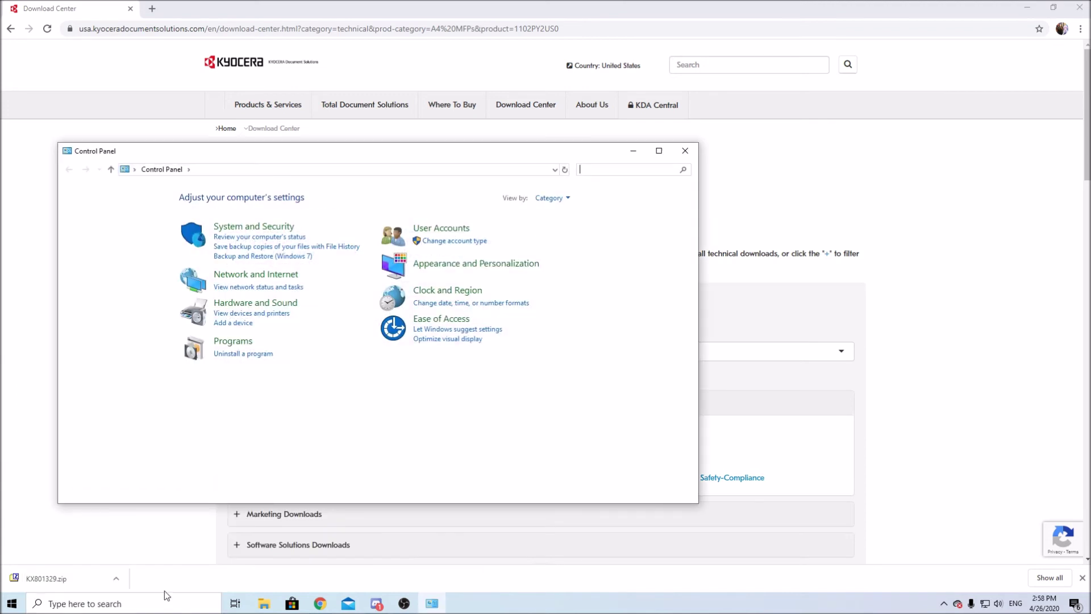
{"action": "left_click", "coordinate": [228, 305]}
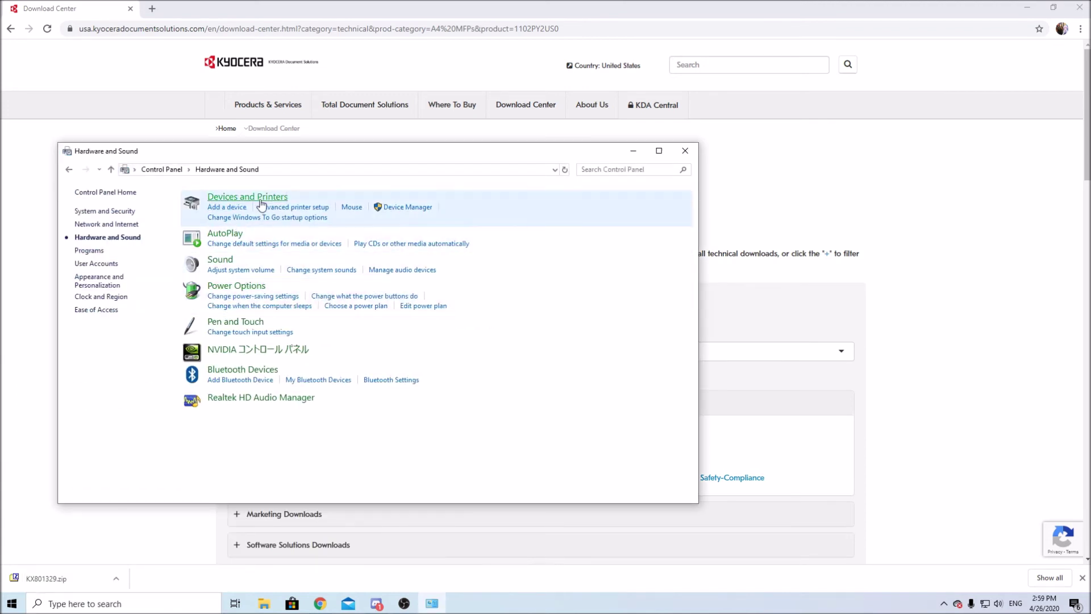
{"action": "left_click", "coordinate": [261, 200]}
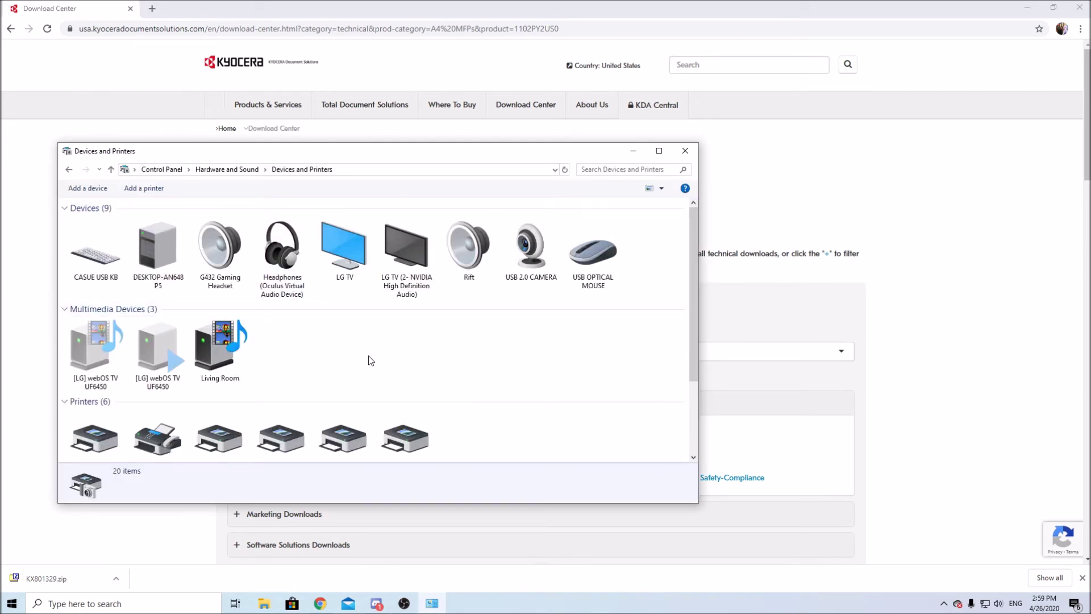
Step: Select the generic ECOSYS M6526cidn printer and bring up its context menu
{"action": "scroll", "coordinate": [370, 358], "scroll_direction": "down", "scroll_amount": 2}
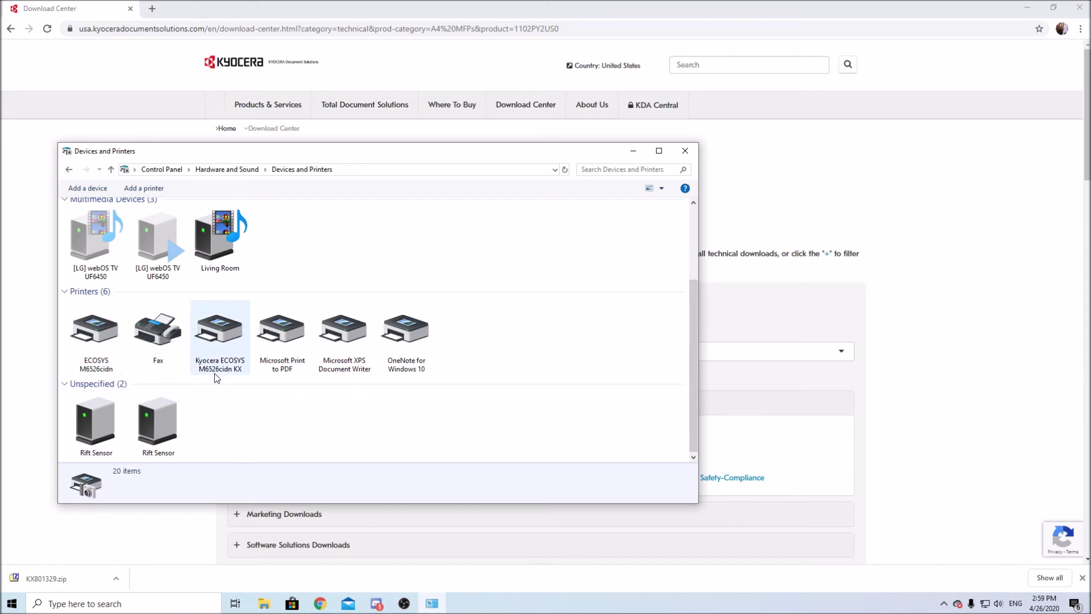
{"action": "left_click", "coordinate": [105, 373]}
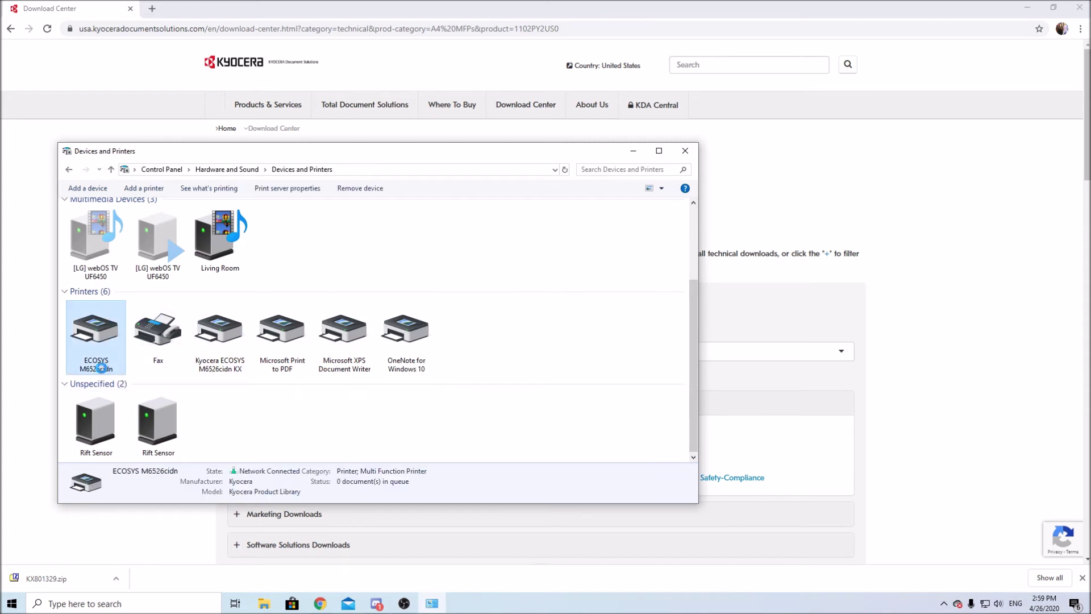
{"action": "right_click", "coordinate": [104, 368]}
{"action": "left_click", "coordinate": [126, 397]}
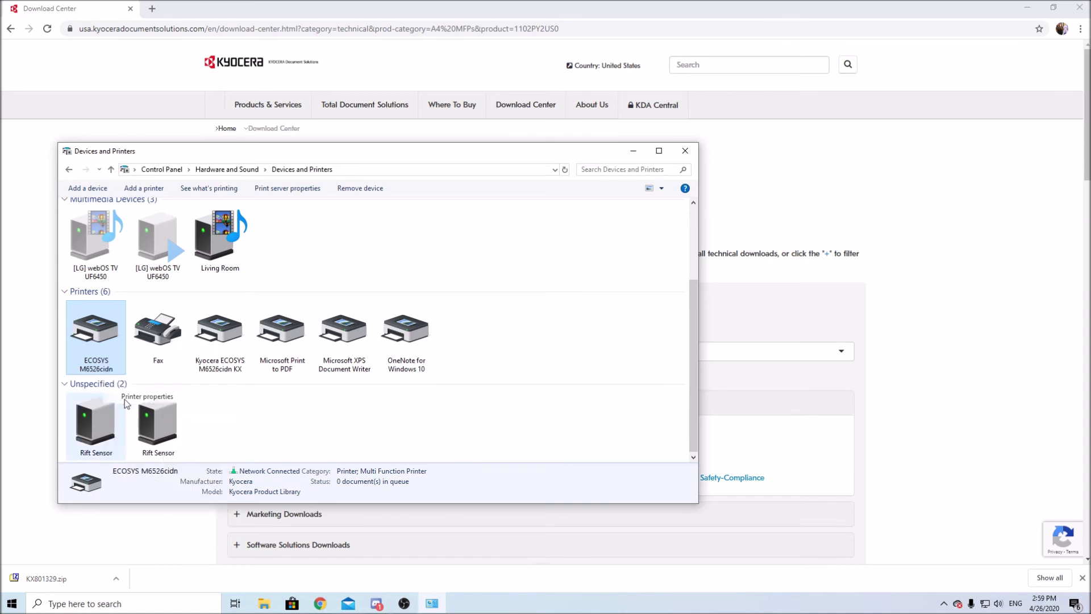
{"action": "left_click_drag", "start_coordinate": [318, 227], "coordinate": [318, 212]}
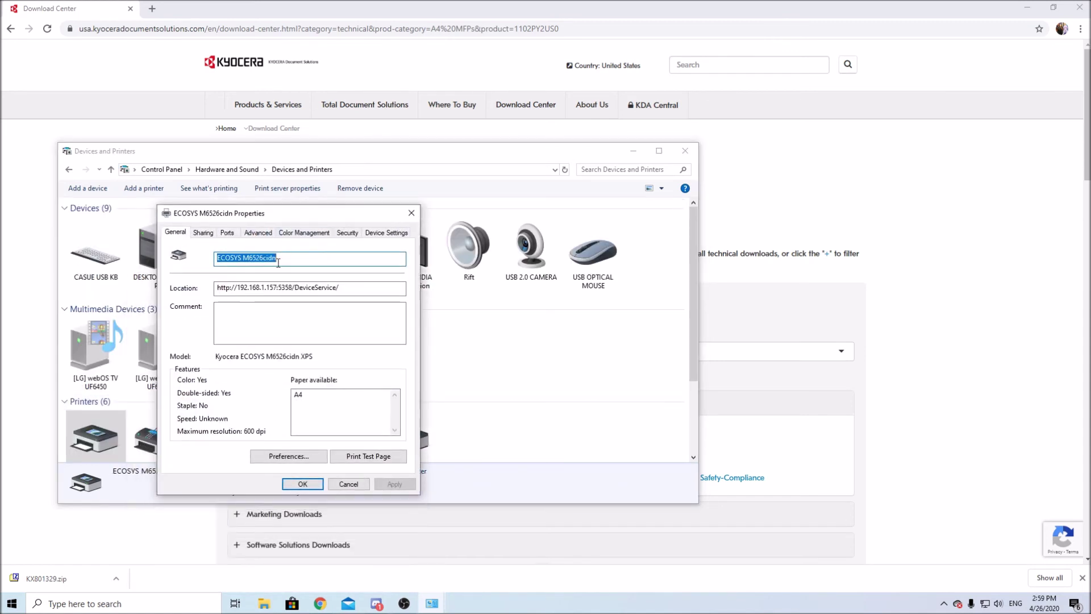
{"action": "left_click", "coordinate": [259, 233]}
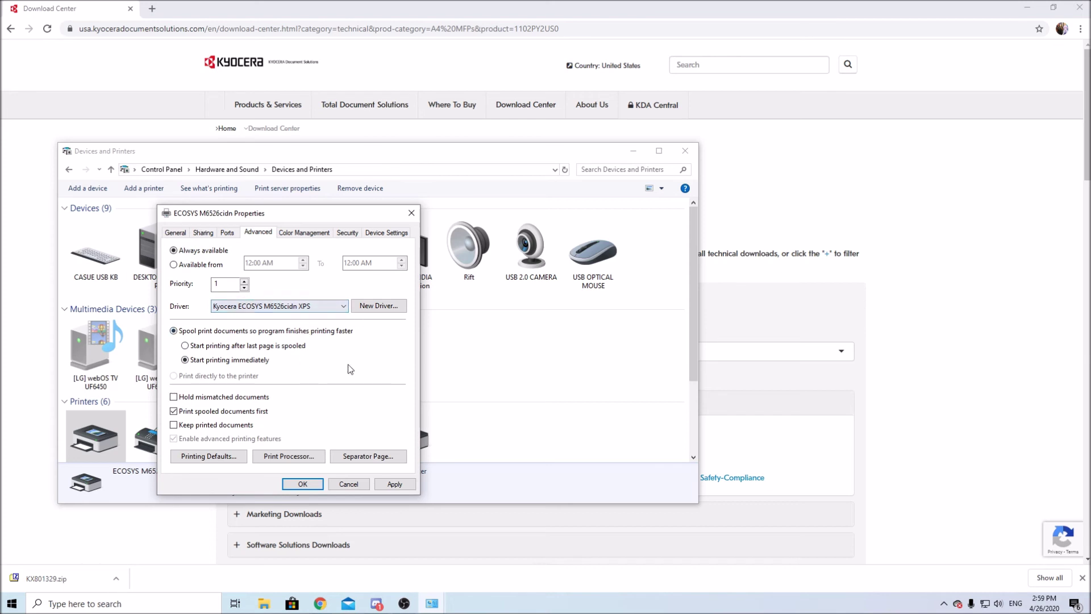
{"action": "left_click", "coordinate": [343, 486]}
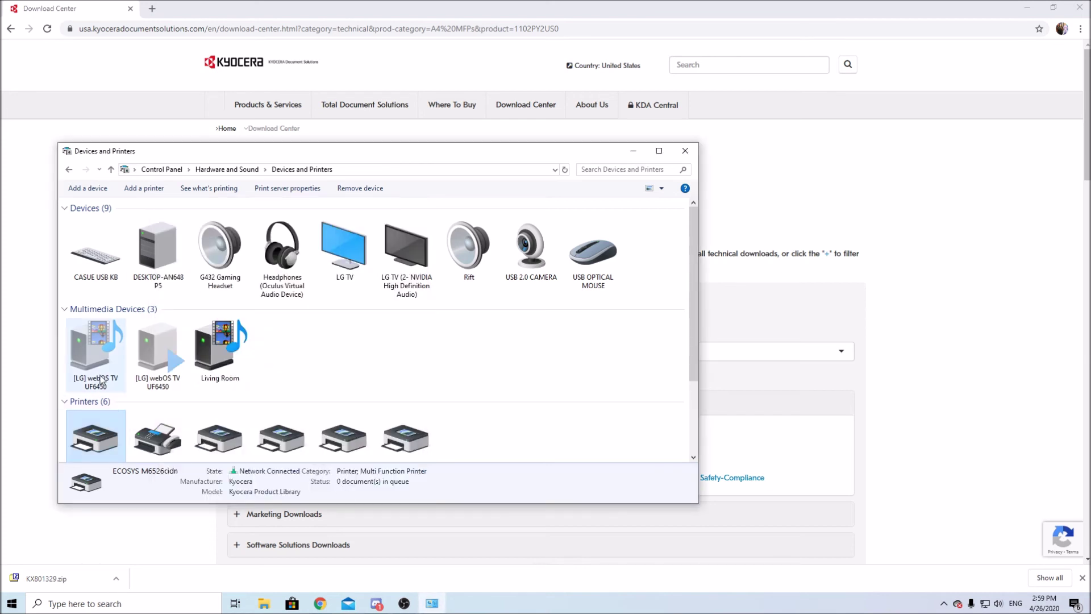
Step: Remove the generic ECOSYS M6526cidn printer from Devices and Printers
{"action": "scroll", "coordinate": [105, 421], "scroll_direction": "down", "scroll_amount": 2}
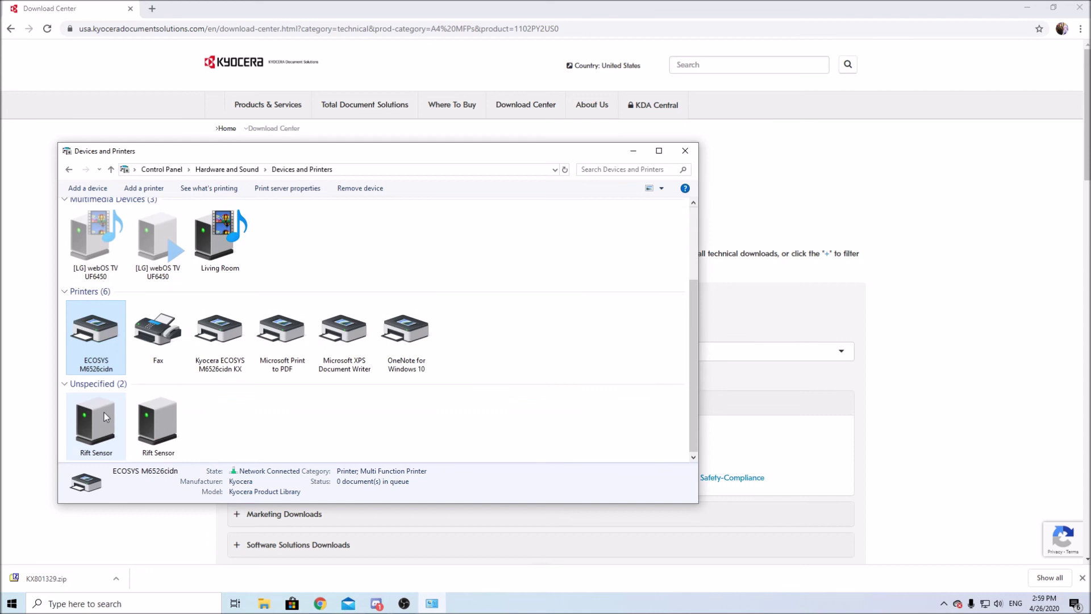
{"action": "right_click", "coordinate": [94, 365]}
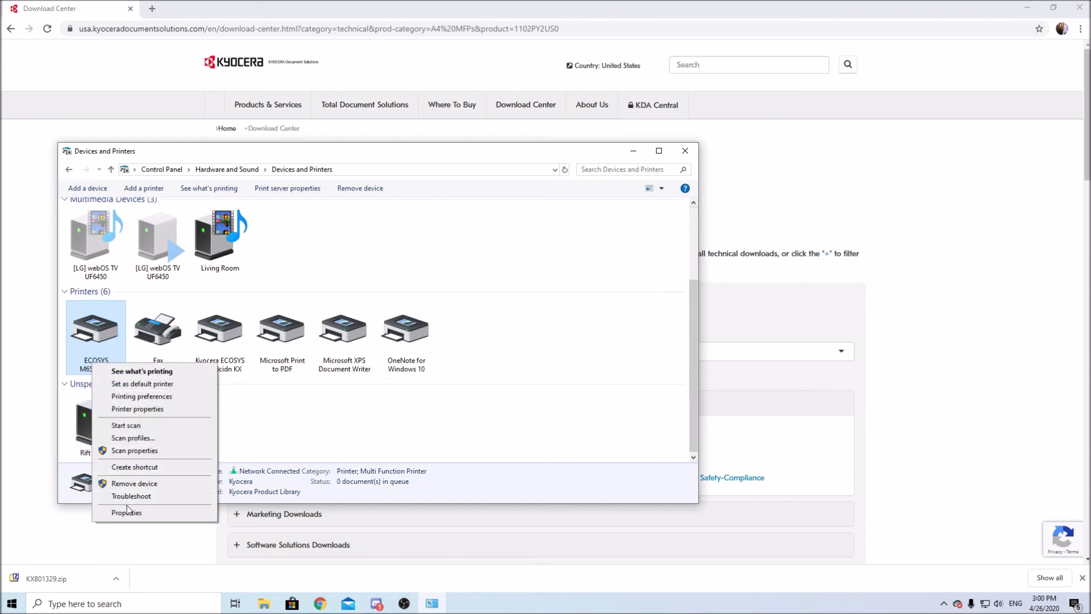
{"action": "left_click", "coordinate": [130, 486]}
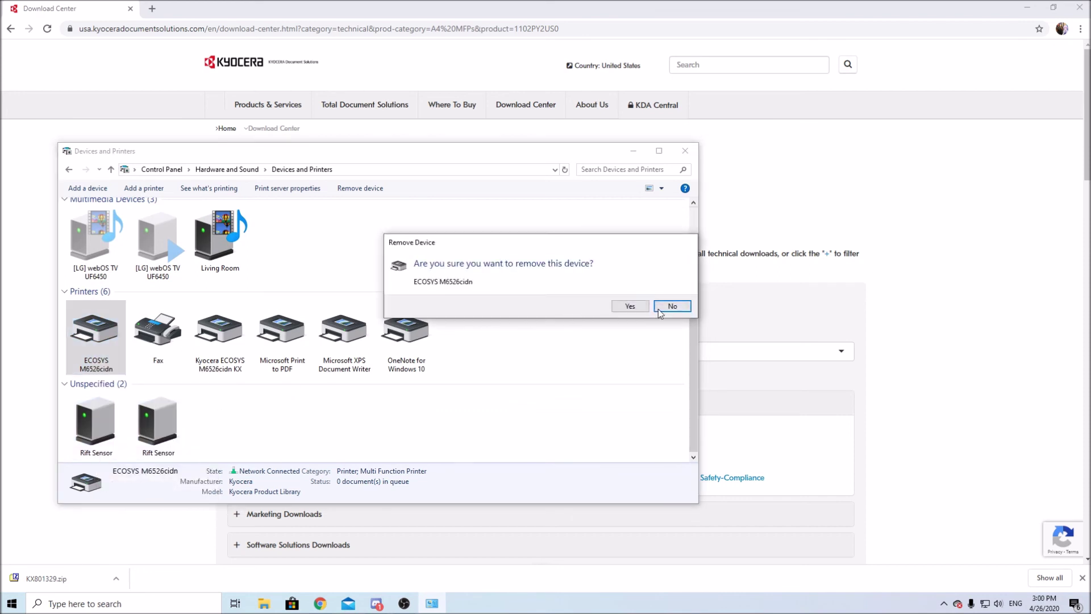
{"action": "left_click", "coordinate": [637, 309]}
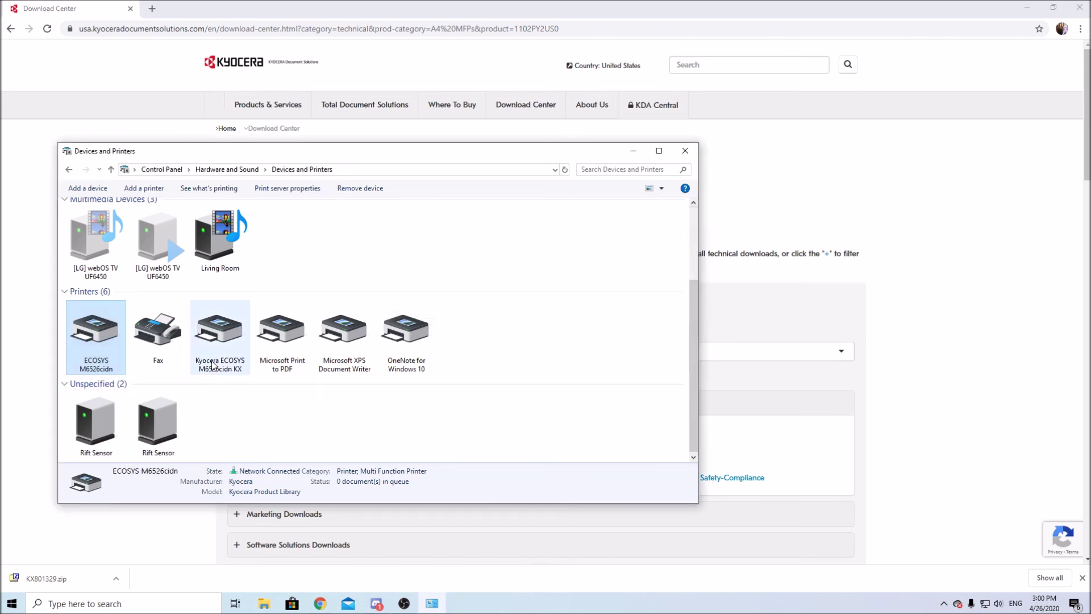
Step: Set Kyocera ECOSYS M6526cidn KX as the default printer and close Devices and Printers
{"action": "left_click", "coordinate": [164, 355]}
{"action": "right_click", "coordinate": [163, 354]}
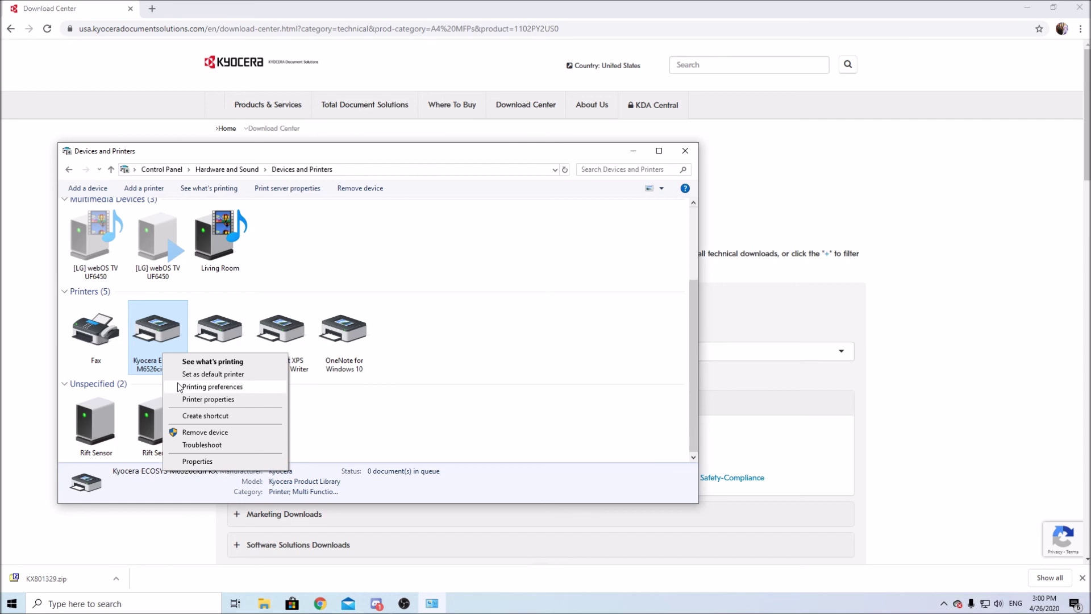
{"action": "right_click", "coordinate": [147, 345]}
{"action": "left_click", "coordinate": [184, 369]}
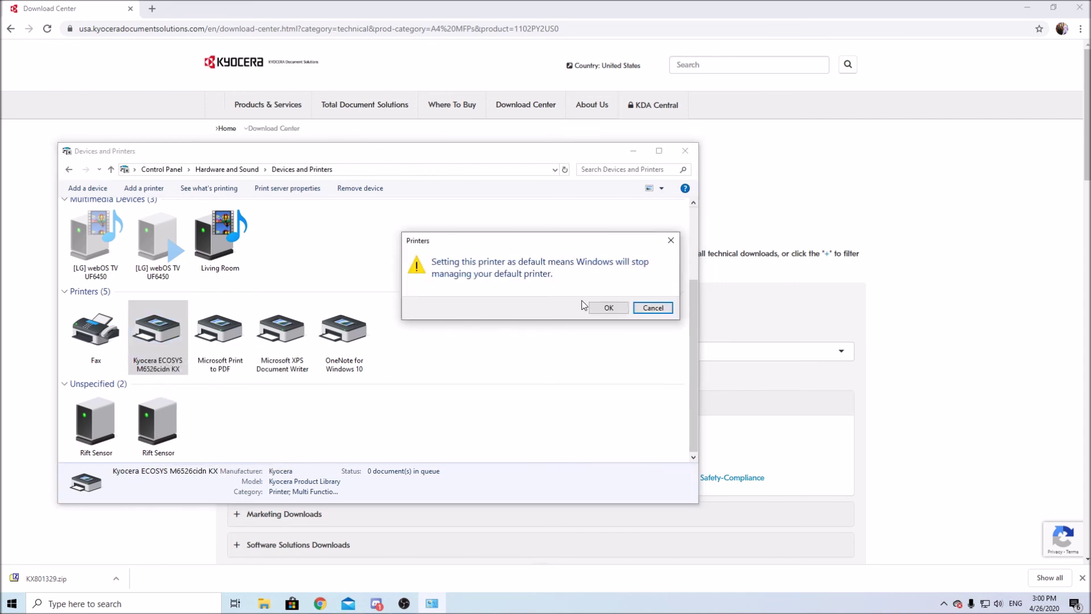
{"action": "left_click", "coordinate": [607, 308]}
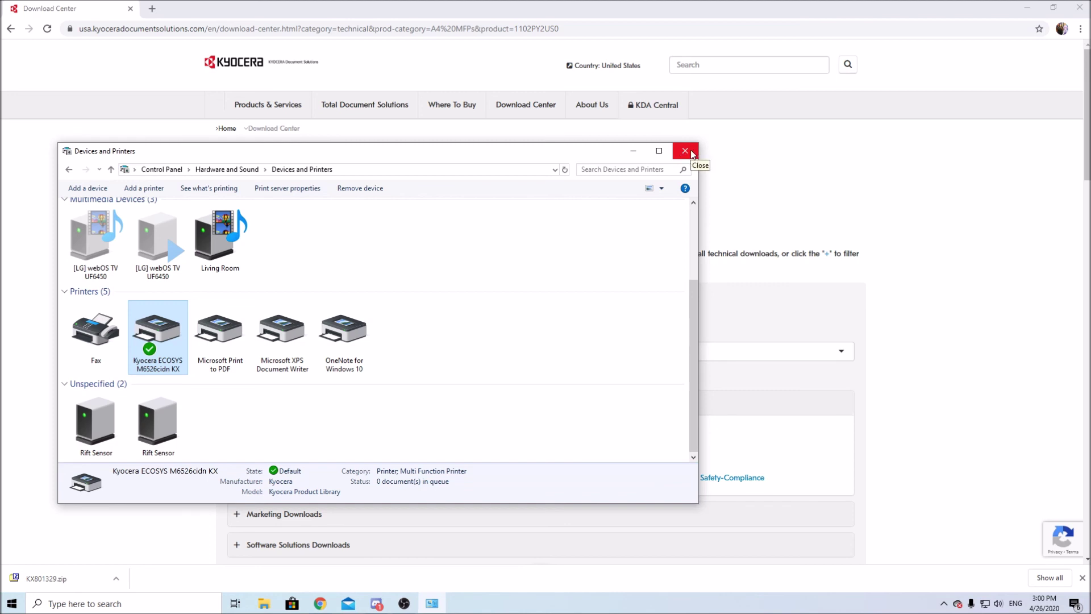
{"action": "left_click", "coordinate": [685, 151]}
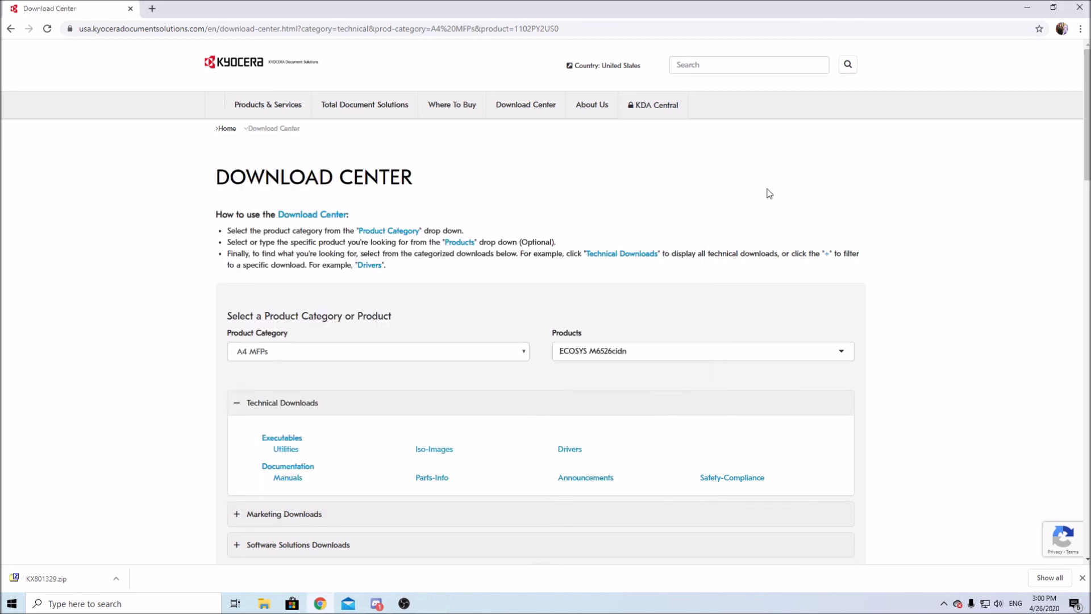